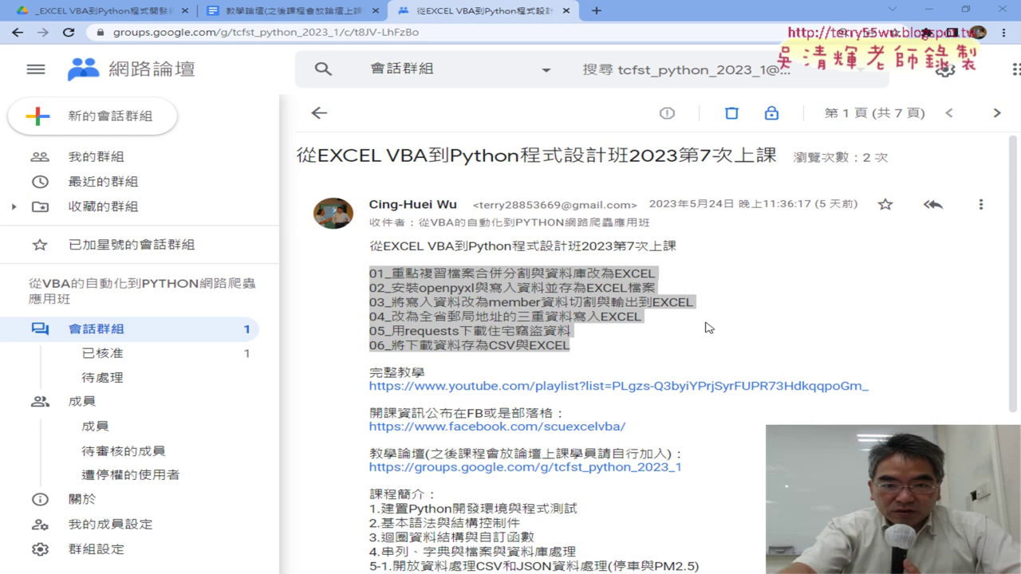
Point out 檔案合併分割, 資料庫 and EXCEL in topic line 01 of the class post.
{"action": "left_click", "coordinate": [588, 274]}
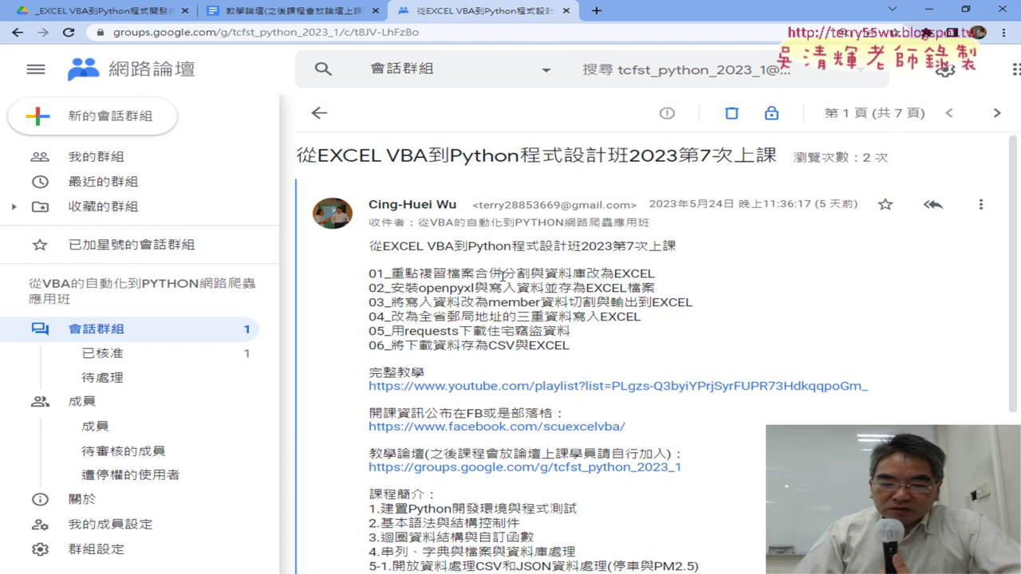
{"action": "left_click_drag", "start_coordinate": [449, 274], "coordinate": [532, 280]}
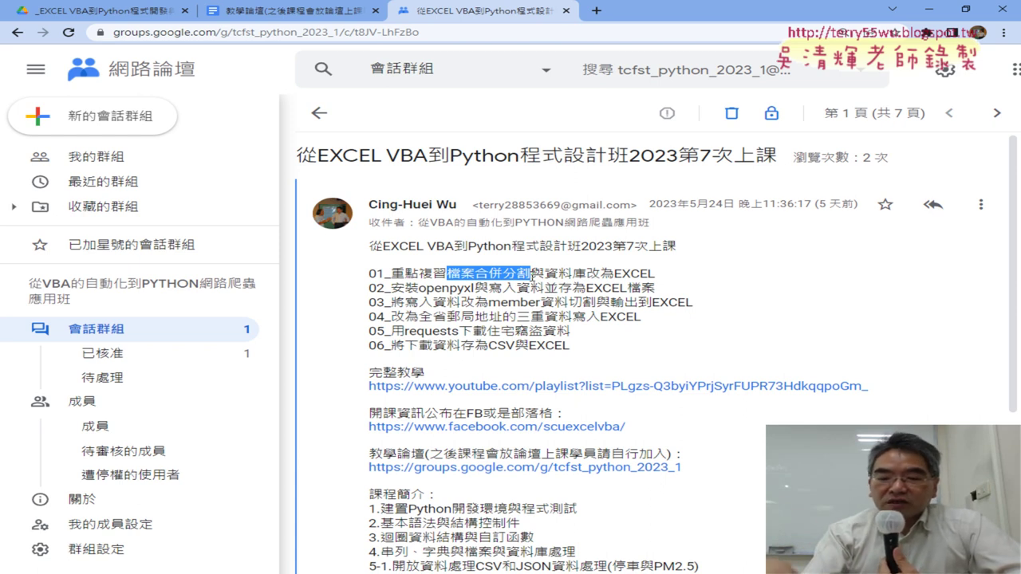
{"action": "left_click_drag", "start_coordinate": [544, 274], "coordinate": [586, 273]}
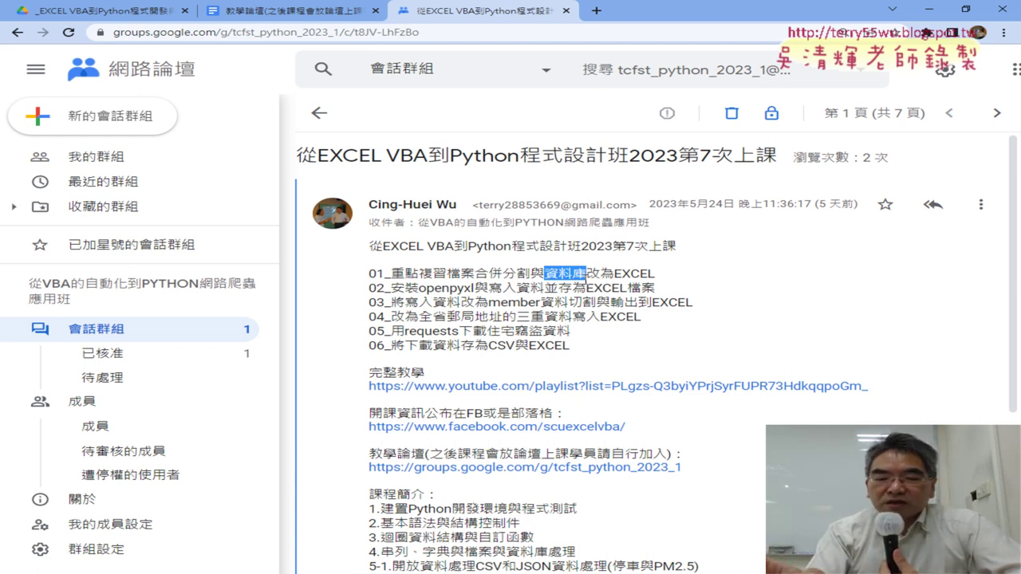
{"action": "left_click_drag", "start_coordinate": [613, 273], "coordinate": [656, 272]}
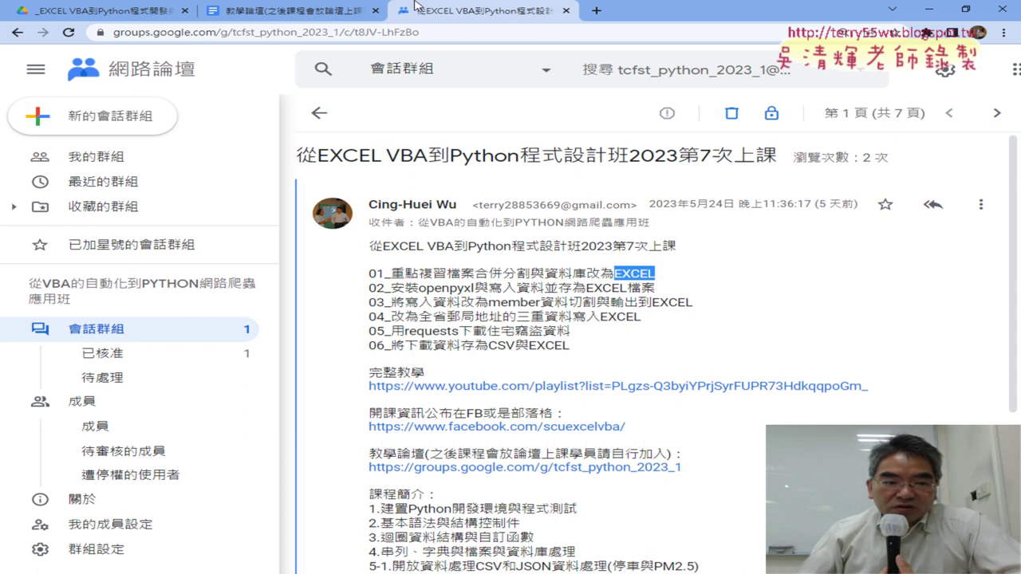
In Drive, open the _雲端白板 folder and then the 05_串列、字典與檔案與資料庫處理 document.
{"action": "left_click", "coordinate": [104, 11]}
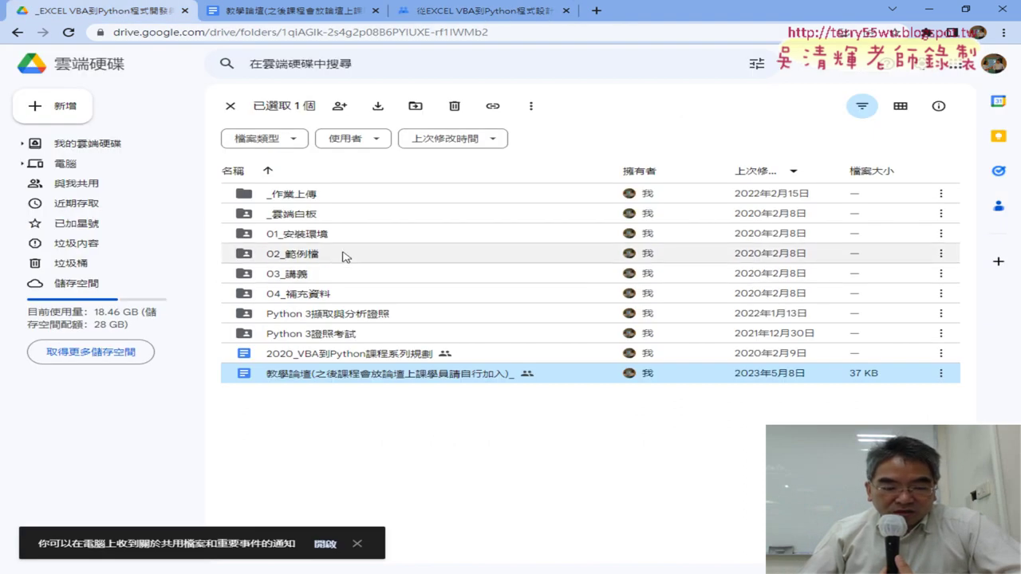
{"action": "left_click", "coordinate": [335, 221]}
{"action": "double_click", "coordinate": [335, 221]}
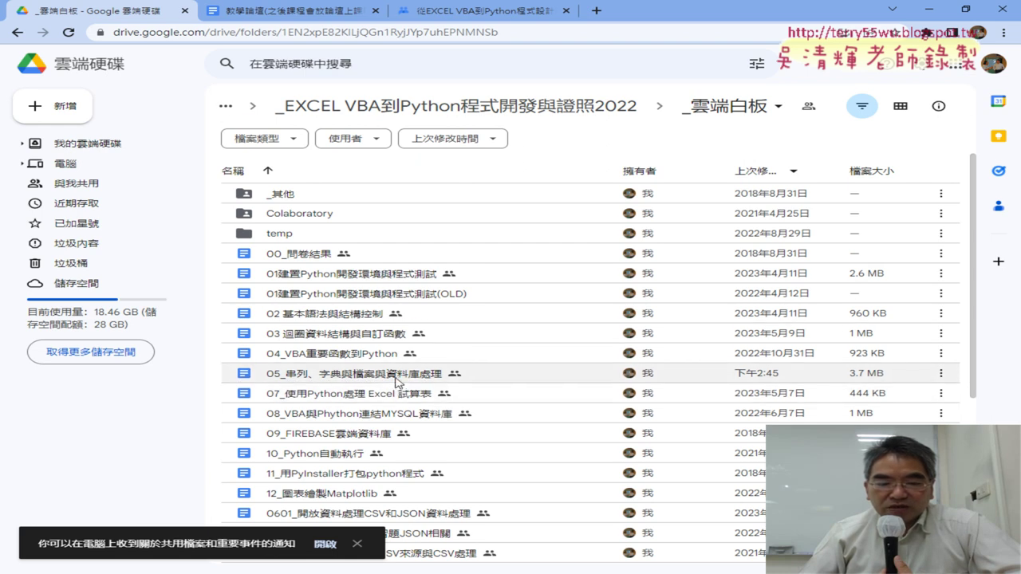
{"action": "left_click", "coordinate": [395, 378]}
{"action": "double_click", "coordinate": [397, 381]}
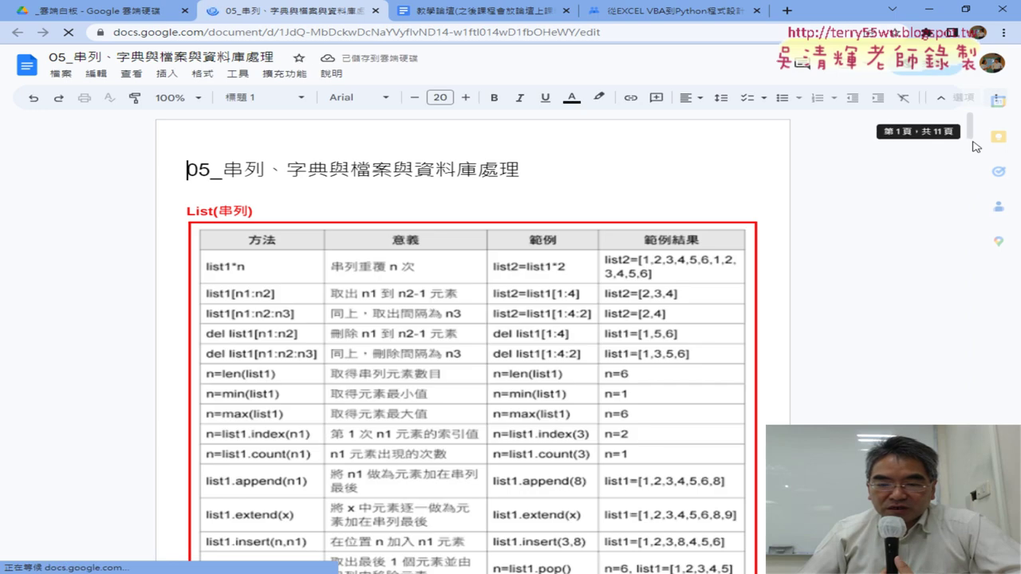
Scroll to the openpyxl section showing the pip install openpyxl line and the 寫入範本 sample.
{"action": "mouse_move", "coordinate": [971, 124]}
{"action": "left_mouse_down"}
{"action": "mouse_move", "coordinate": [965, 294]}
{"action": "mouse_move", "coordinate": [965, 270]}
{"action": "left_mouse_up"}
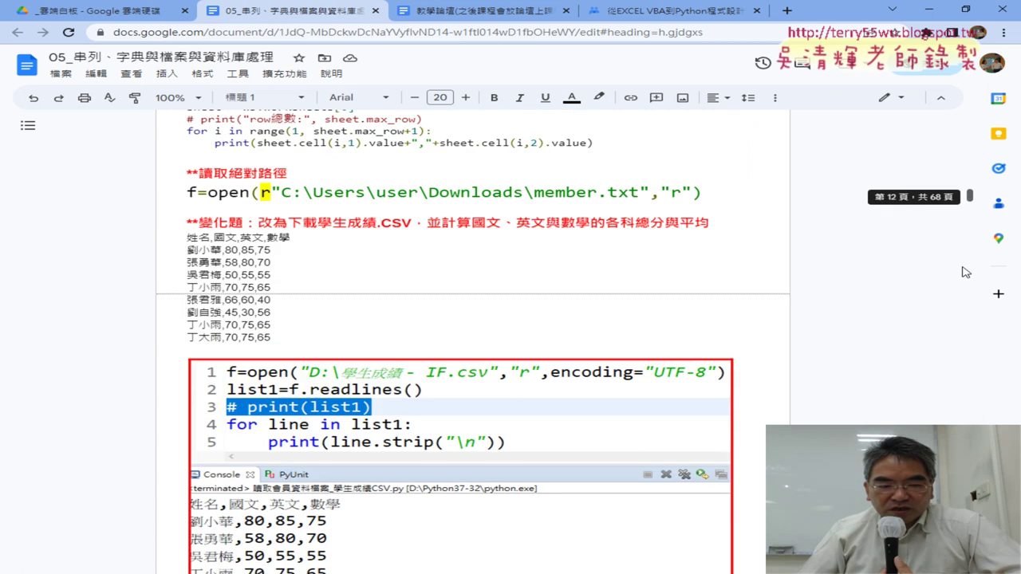
{"action": "scroll", "coordinate": [547, 230], "scroll_direction": "up", "scroll_amount": 3}
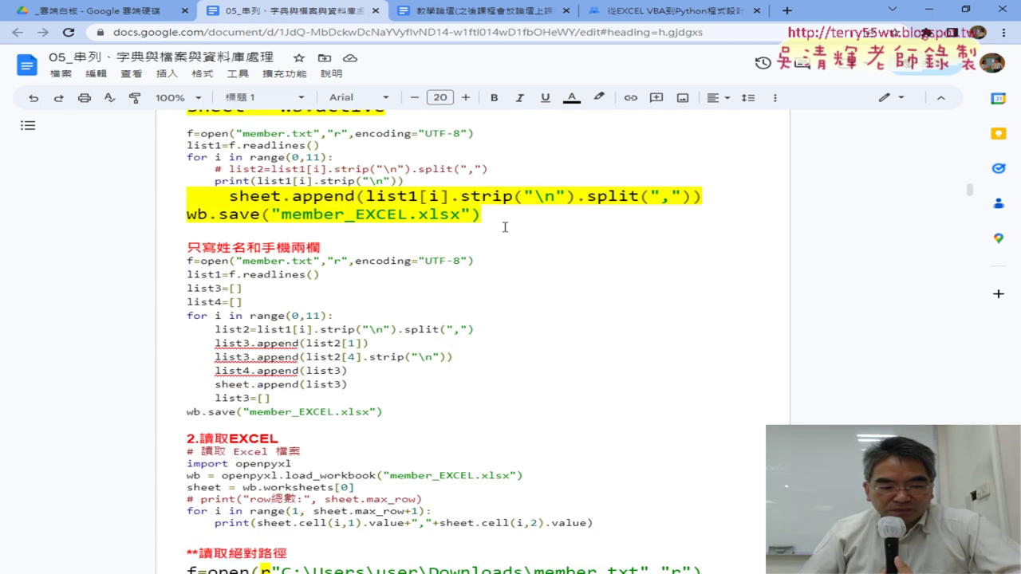
{"action": "scroll", "coordinate": [504, 228], "scroll_direction": "up", "scroll_amount": 2}
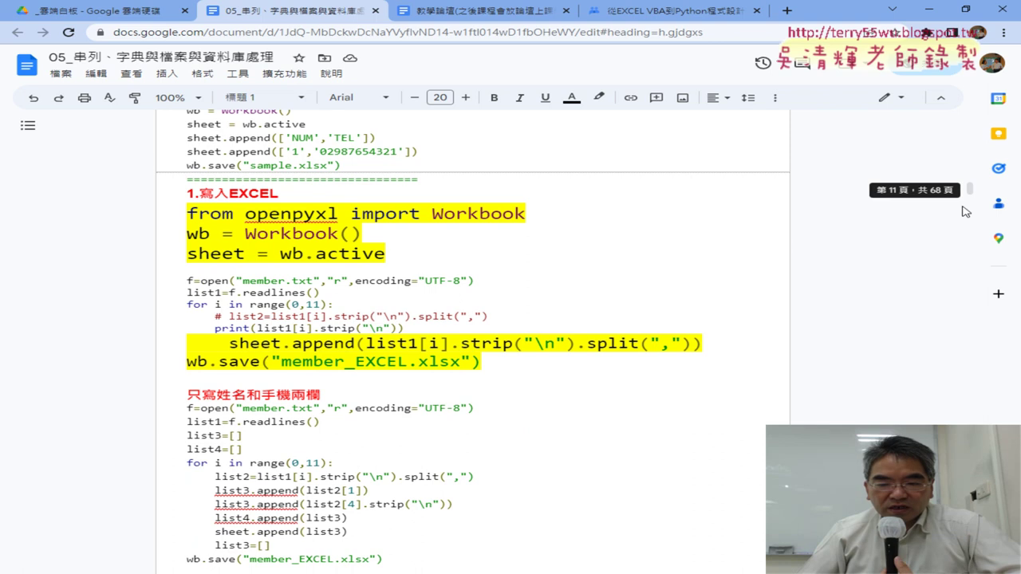
{"action": "mouse_move", "coordinate": [969, 190]}
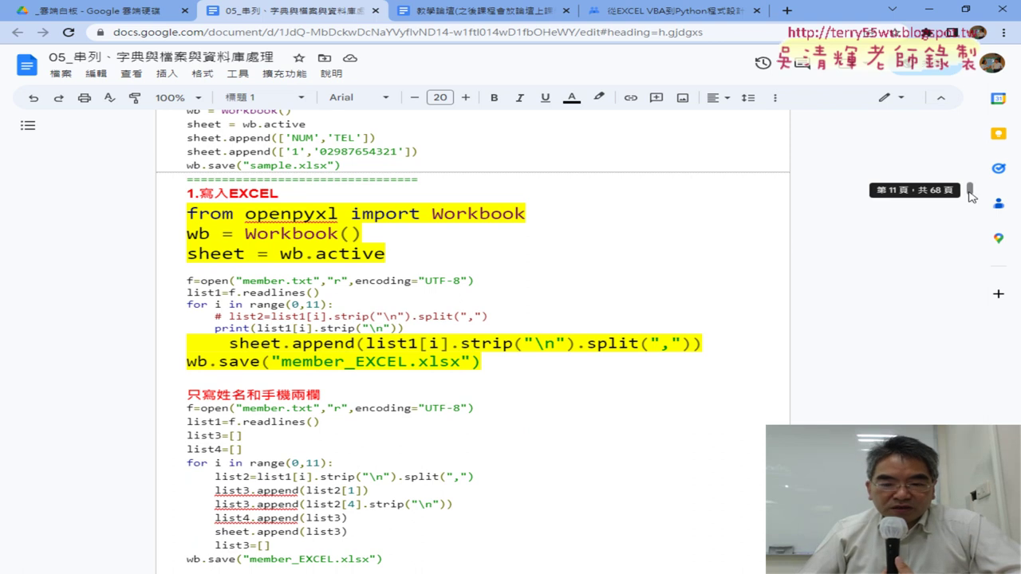
{"action": "scroll", "coordinate": [236, 192], "scroll_direction": "up", "scroll_amount": 3}
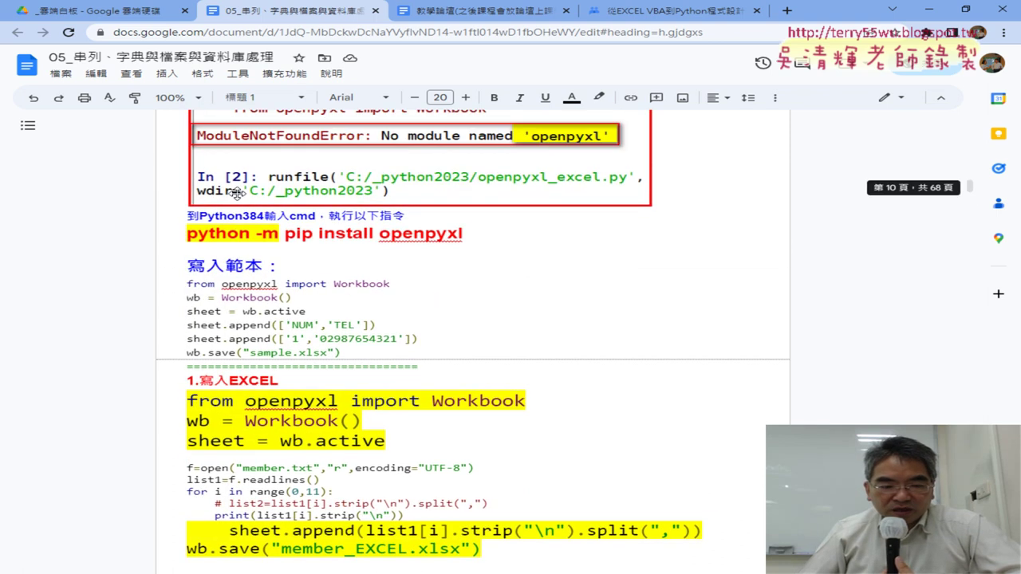
{"action": "scroll", "coordinate": [236, 192], "scroll_direction": "down", "scroll_amount": 2}
{"action": "scroll", "coordinate": [479, 279], "scroll_direction": "up", "scroll_amount": 2}
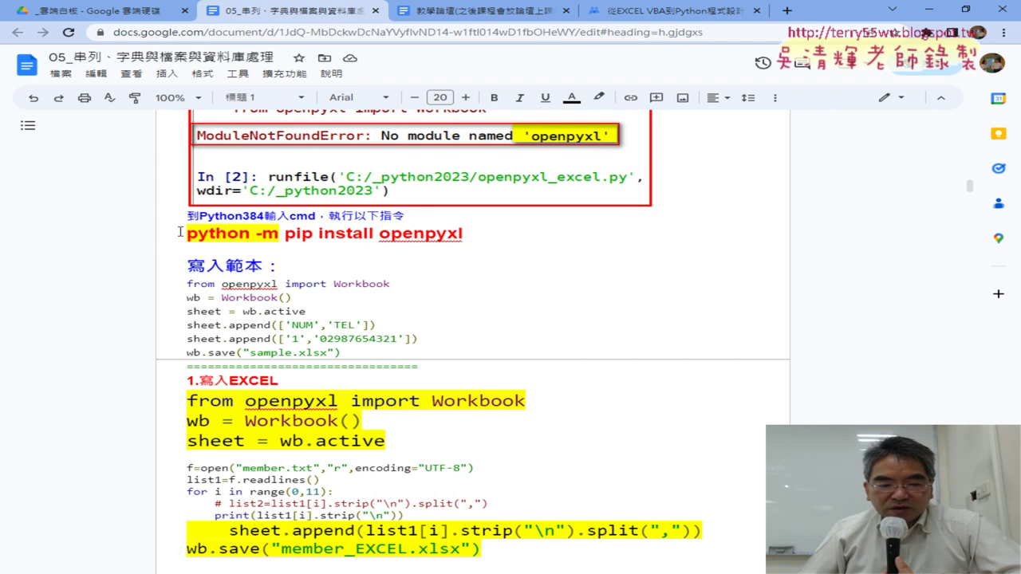
{"action": "double_click", "coordinate": [399, 234]}
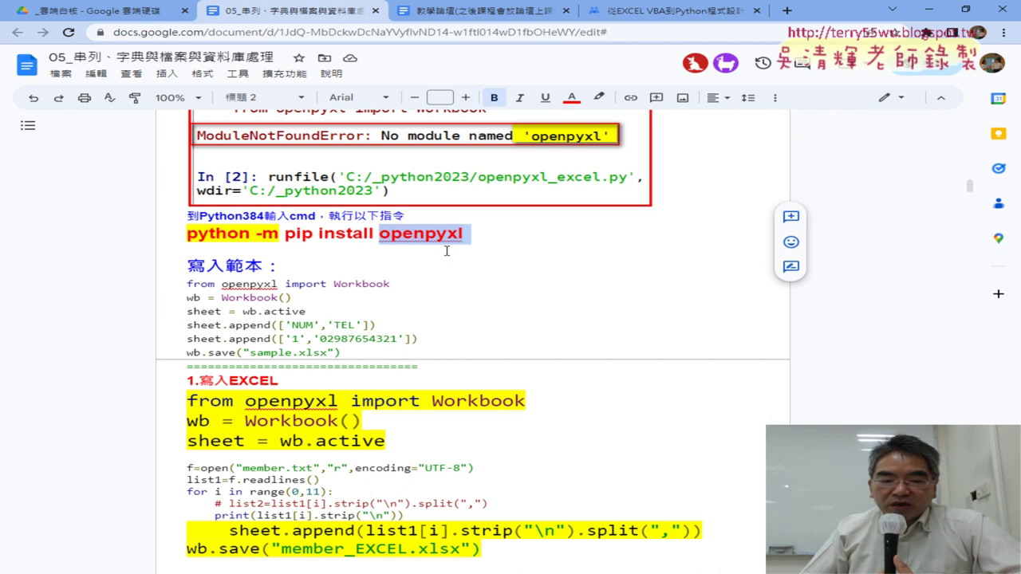
{"action": "left_click_drag", "start_coordinate": [333, 284], "coordinate": [391, 285]}
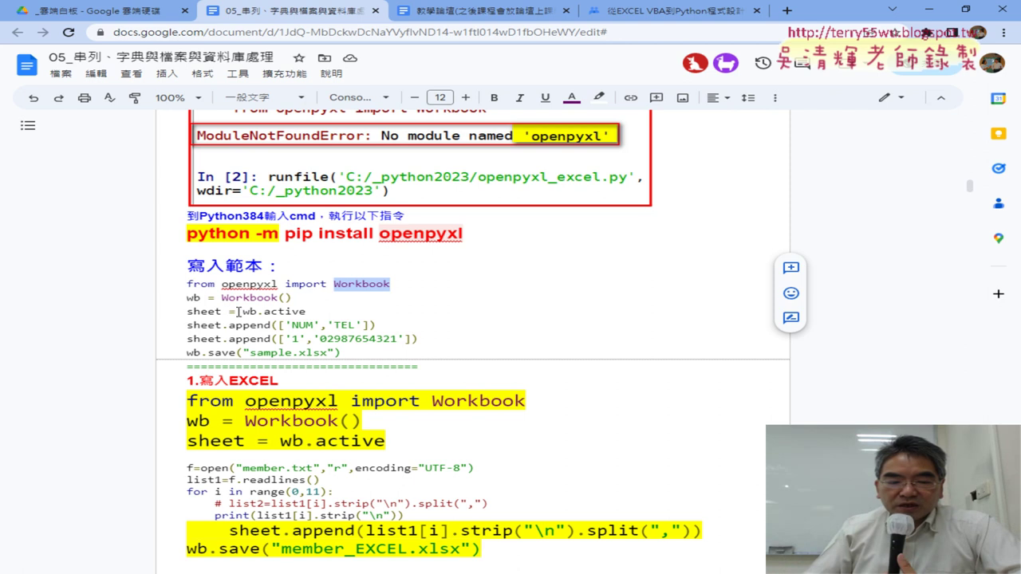
{"action": "left_click_drag", "start_coordinate": [242, 312], "coordinate": [301, 312]}
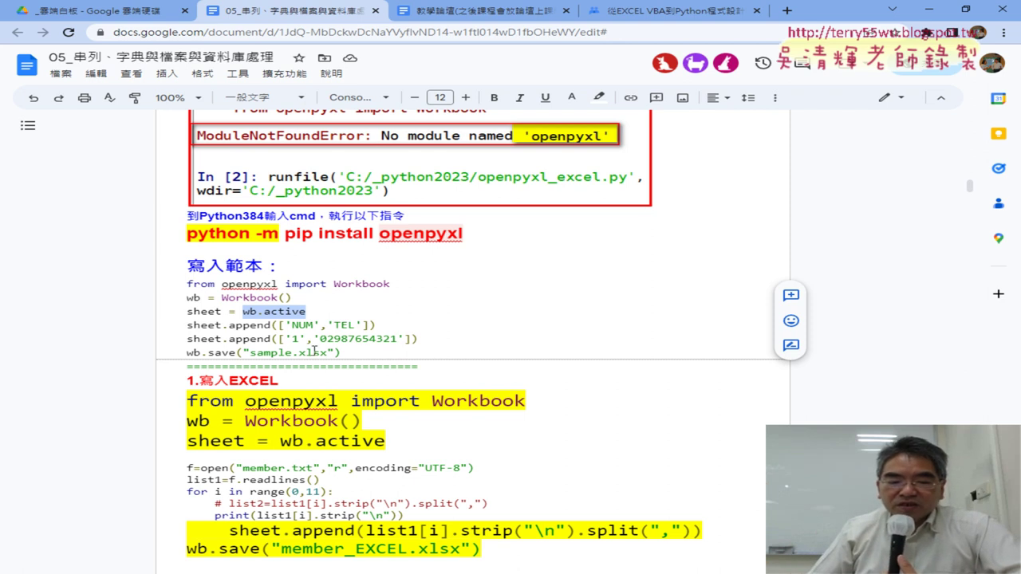
{"action": "left_click_drag", "start_coordinate": [352, 351], "coordinate": [179, 283]}
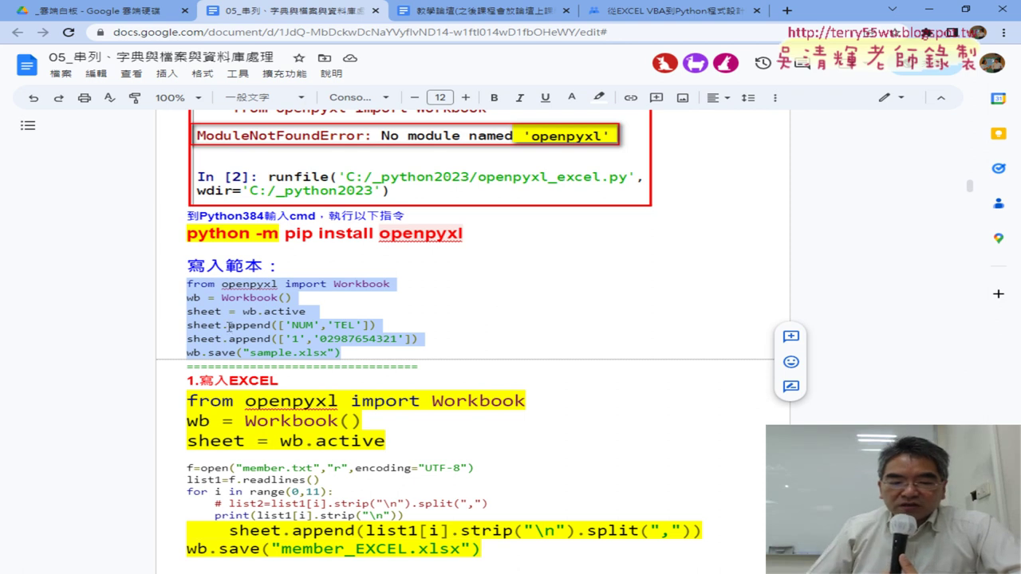
{"action": "left_click", "coordinate": [226, 326]}
{"action": "left_click_drag", "start_coordinate": [224, 325], "coordinate": [263, 326]}
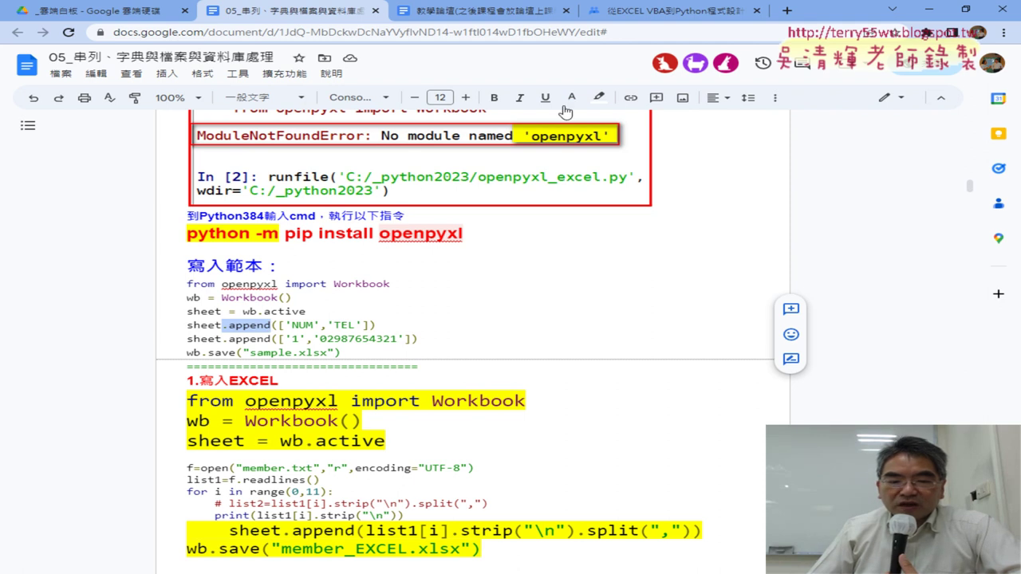
Give the .append on both sheet.append lines a yellow highlight.
{"action": "left_click", "coordinate": [599, 97]}
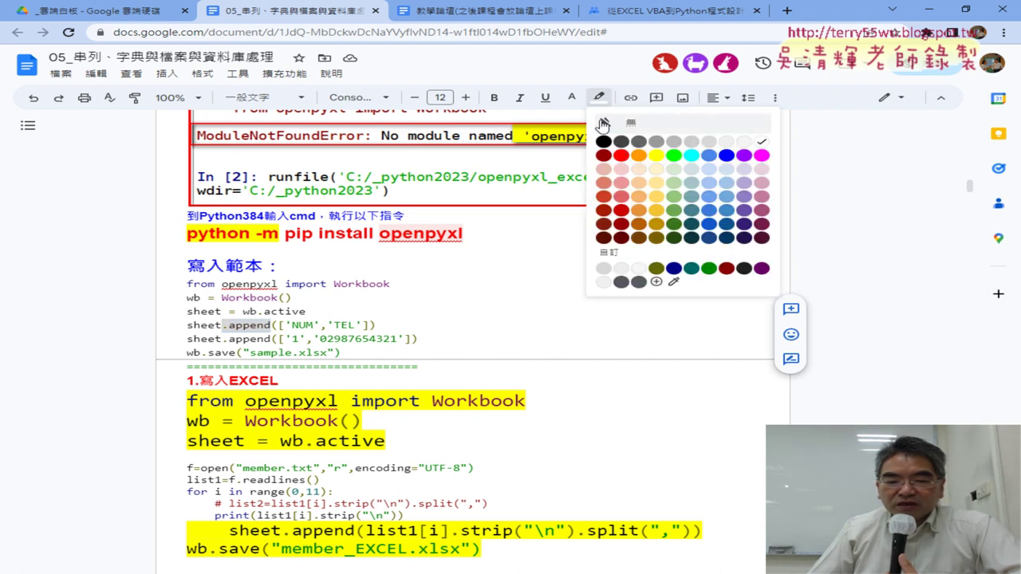
{"action": "left_click", "coordinate": [656, 155]}
{"action": "left_click_drag", "start_coordinate": [224, 339], "coordinate": [271, 340]}
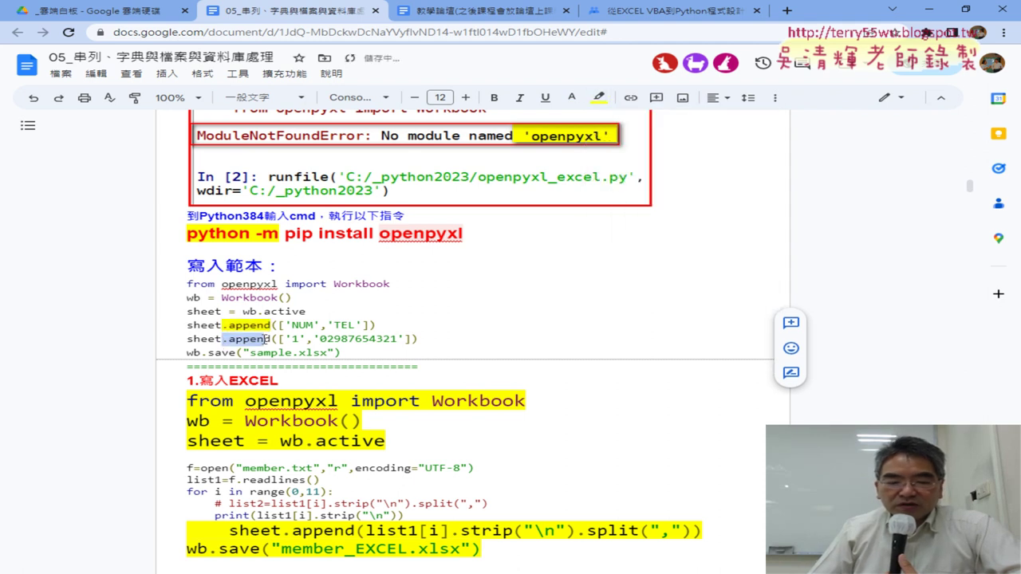
{"action": "left_click", "coordinate": [599, 97]}
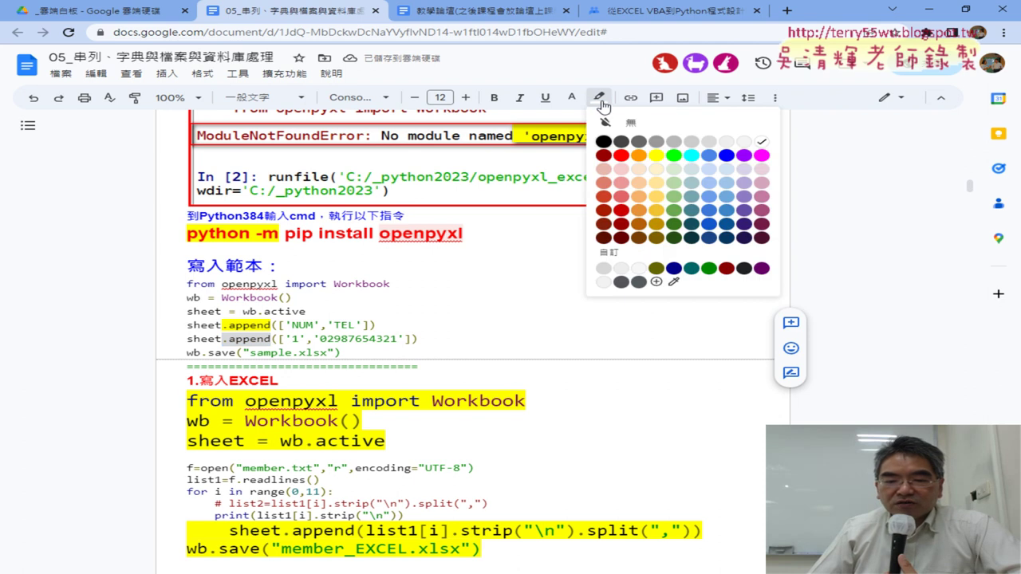
{"action": "left_click", "coordinate": [656, 157]}
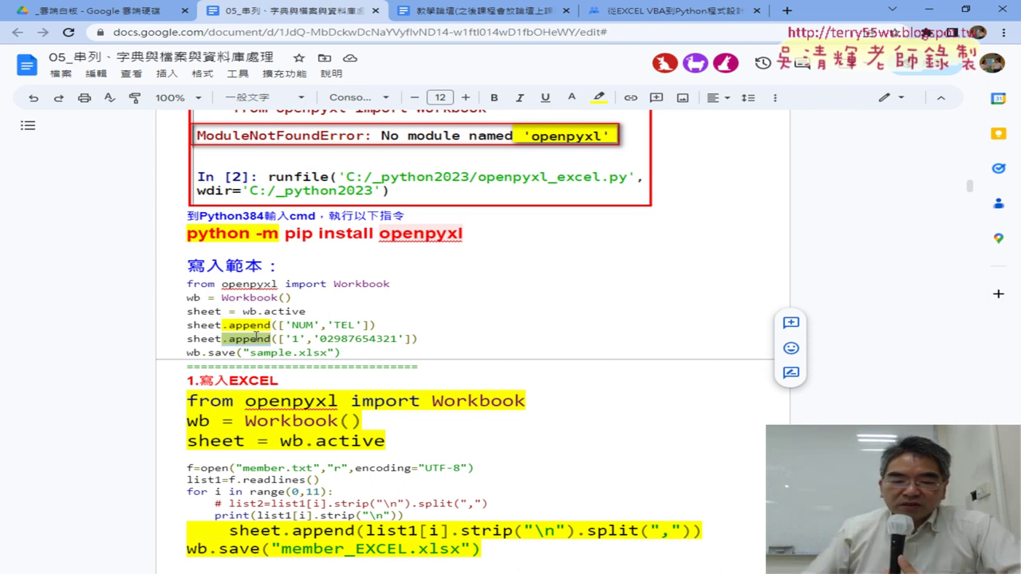
{"action": "scroll", "coordinate": [315, 319], "scroll_direction": "down", "scroll_amount": 3}
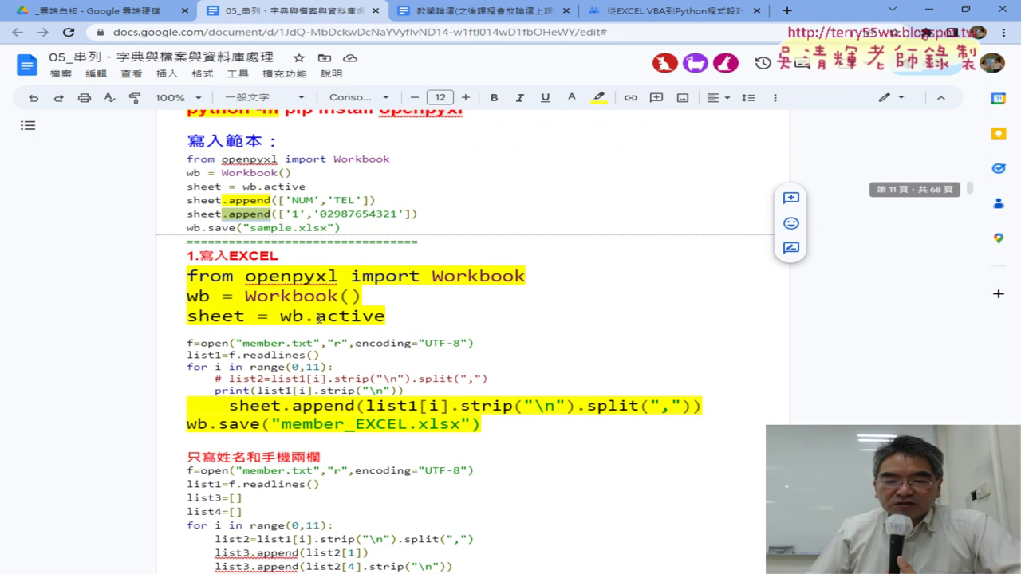
{"action": "scroll", "coordinate": [660, 286], "scroll_direction": "up", "scroll_amount": 2}
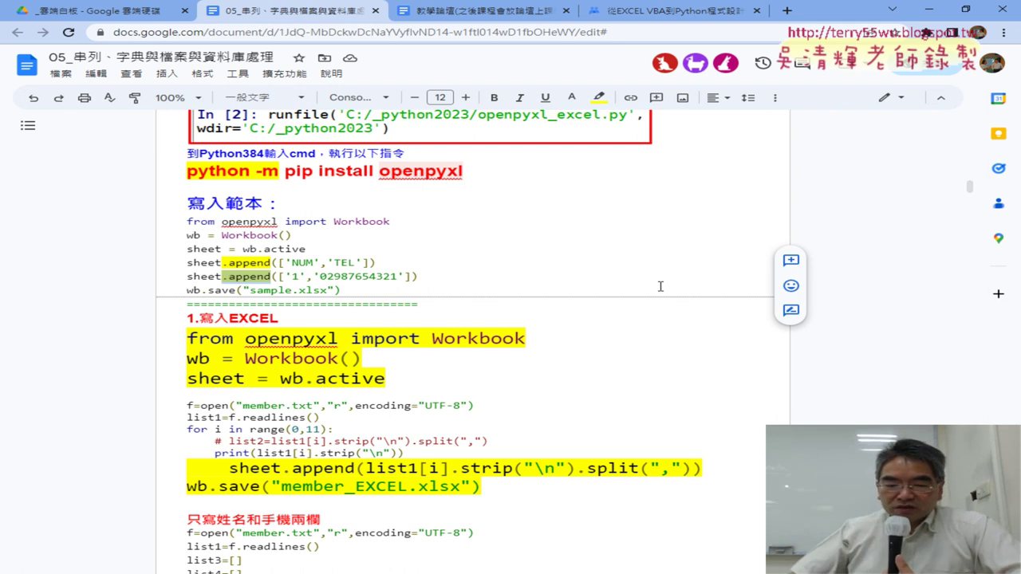
{"action": "scroll", "coordinate": [553, 292], "scroll_direction": "down", "scroll_amount": 3}
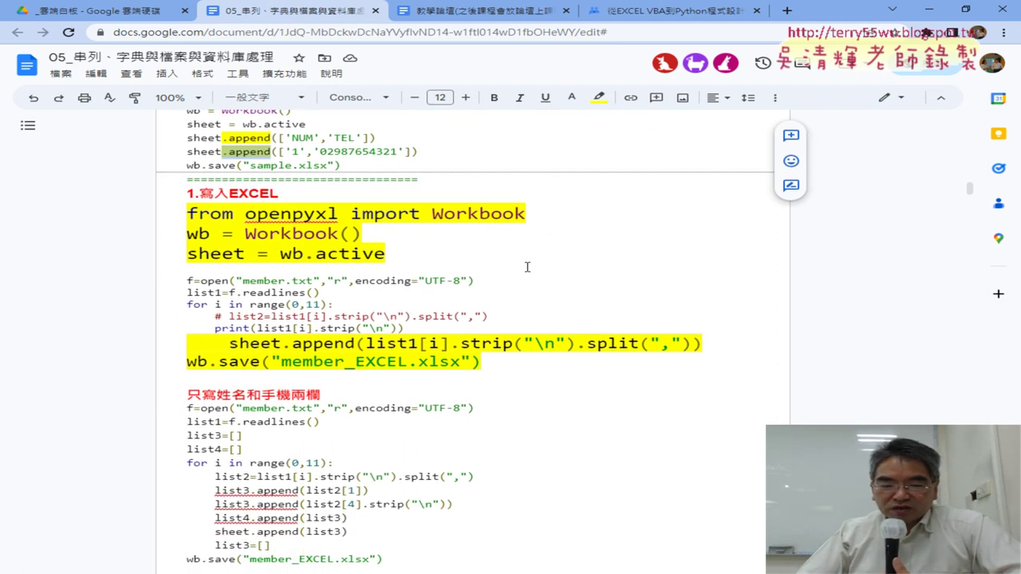
{"action": "scroll", "coordinate": [347, 254], "scroll_direction": "up", "scroll_amount": 2}
{"action": "scroll", "coordinate": [351, 279], "scroll_direction": "up", "scroll_amount": 1}
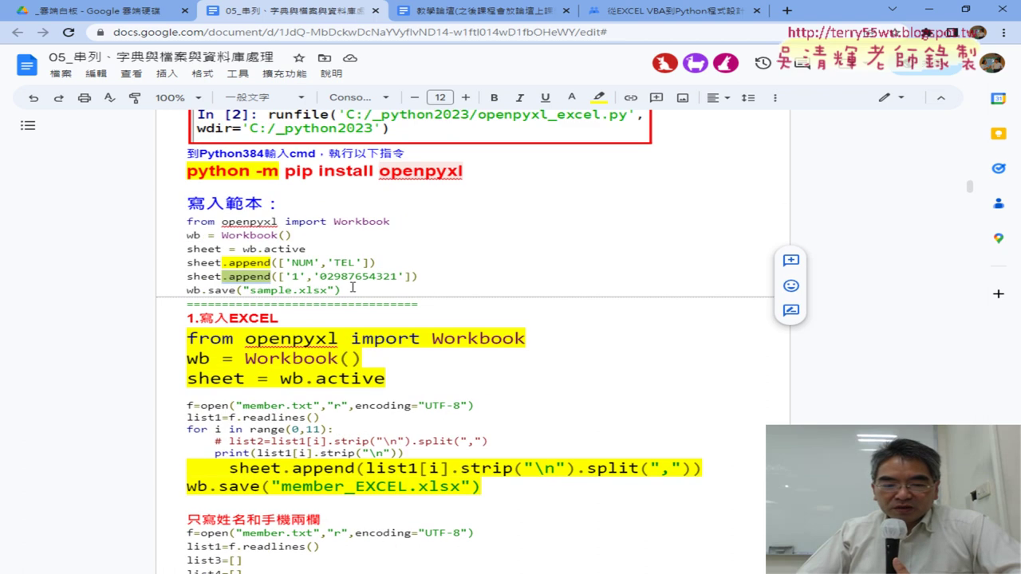
{"action": "mouse_move", "coordinate": [351, 289]}
{"action": "left_mouse_down"}
{"action": "mouse_move", "coordinate": [236, 259]}
{"action": "mouse_move", "coordinate": [183, 224]}
{"action": "left_mouse_up"}
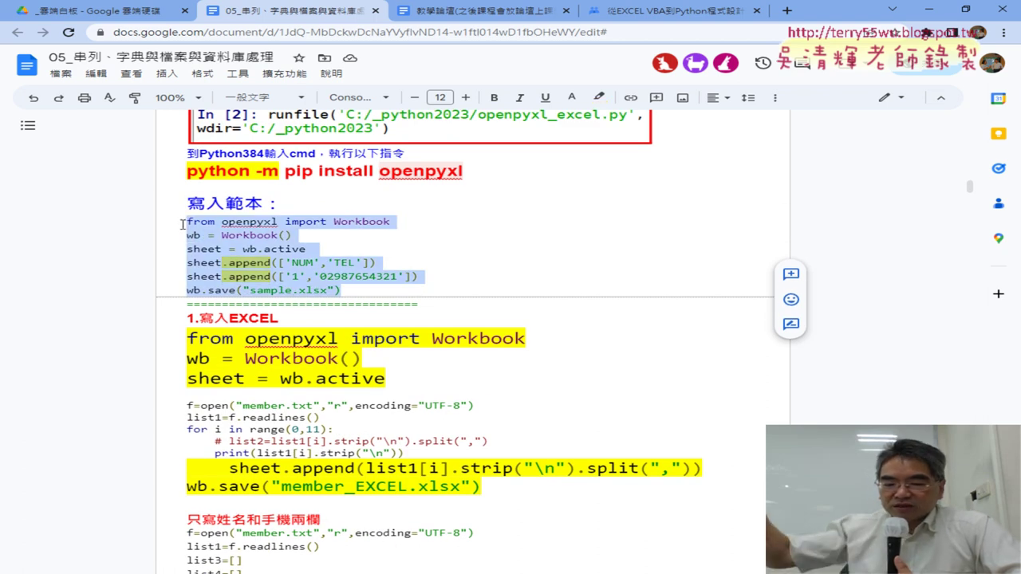
{"action": "scroll", "coordinate": [378, 291], "scroll_direction": "down", "scroll_amount": 5}
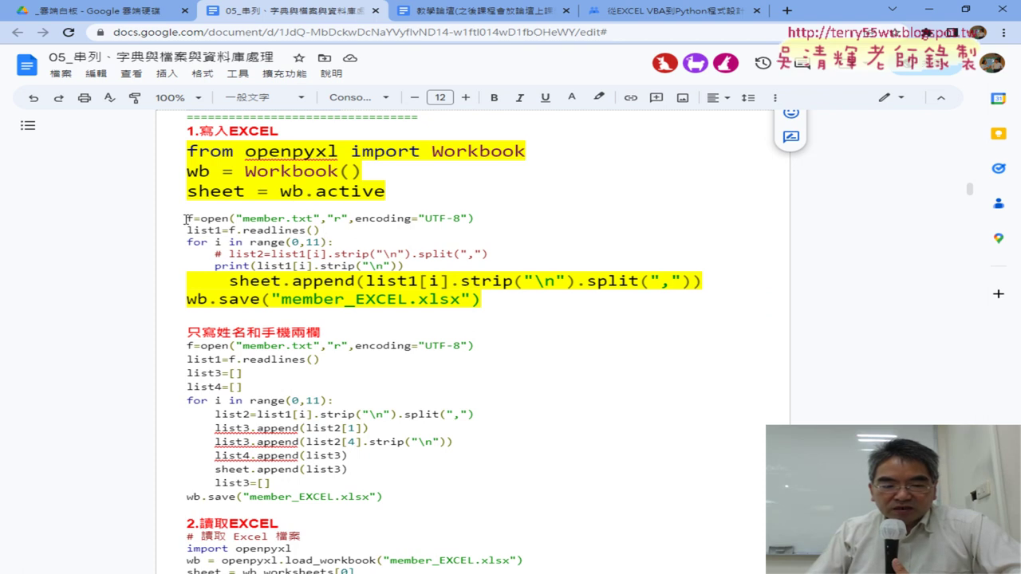
{"action": "left_click_drag", "start_coordinate": [186, 218], "coordinate": [482, 216]}
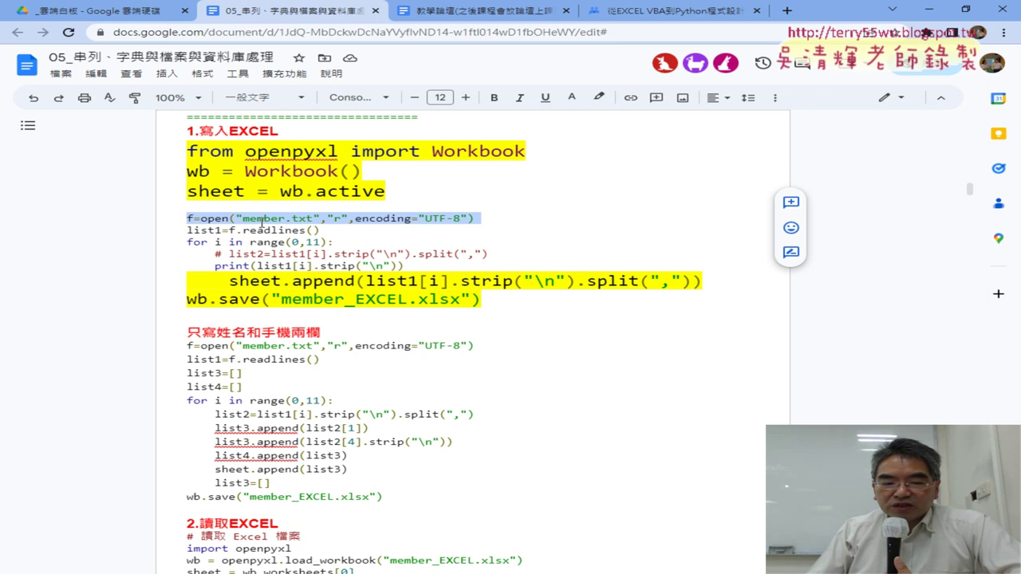
{"action": "left_click_drag", "start_coordinate": [319, 231], "coordinate": [244, 231]}
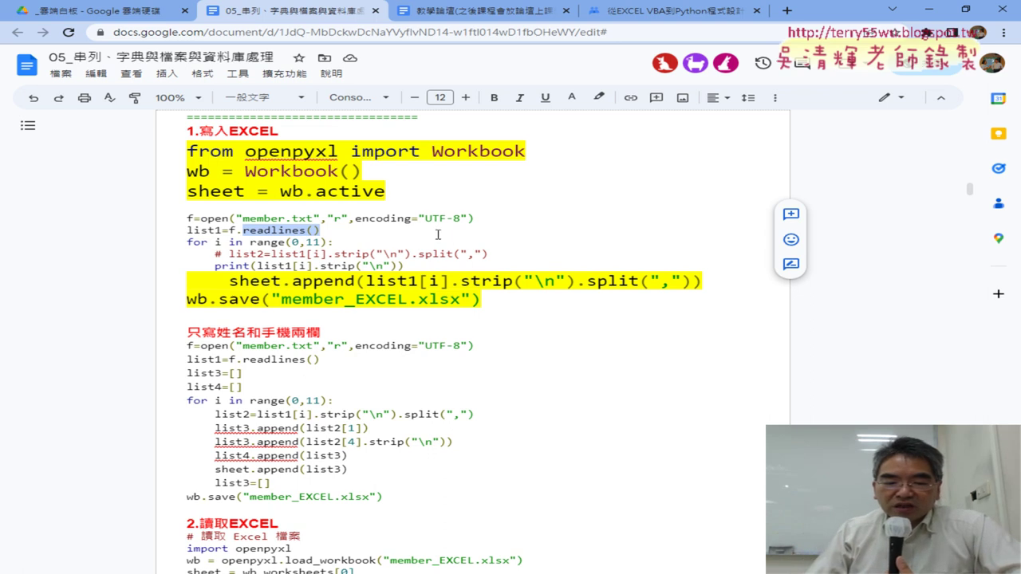
{"action": "left_click_drag", "start_coordinate": [286, 242], "coordinate": [323, 241]}
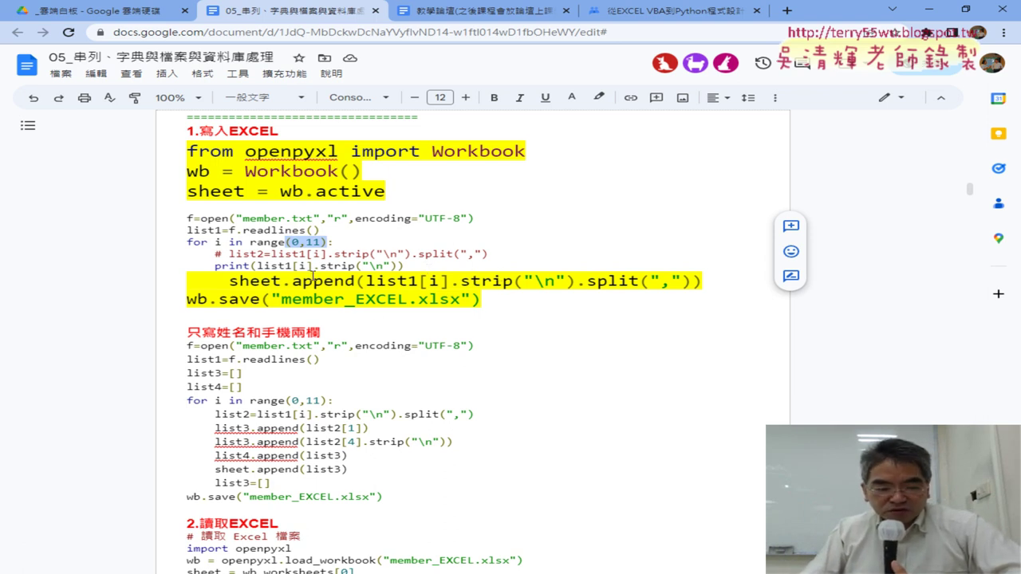
Bold sheet.append on the 18pt append line, then mark the (0,11) range and wb.save.
{"action": "left_click", "coordinate": [237, 280]}
{"action": "left_click_drag", "start_coordinate": [218, 280], "coordinate": [292, 282]}
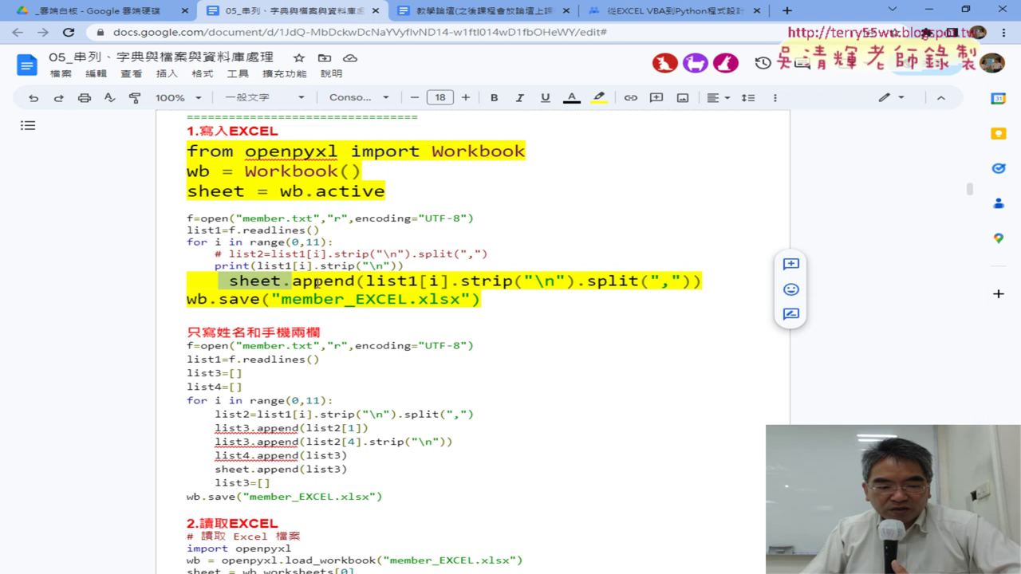
{"action": "left_click_drag", "start_coordinate": [354, 283], "coordinate": [230, 282]}
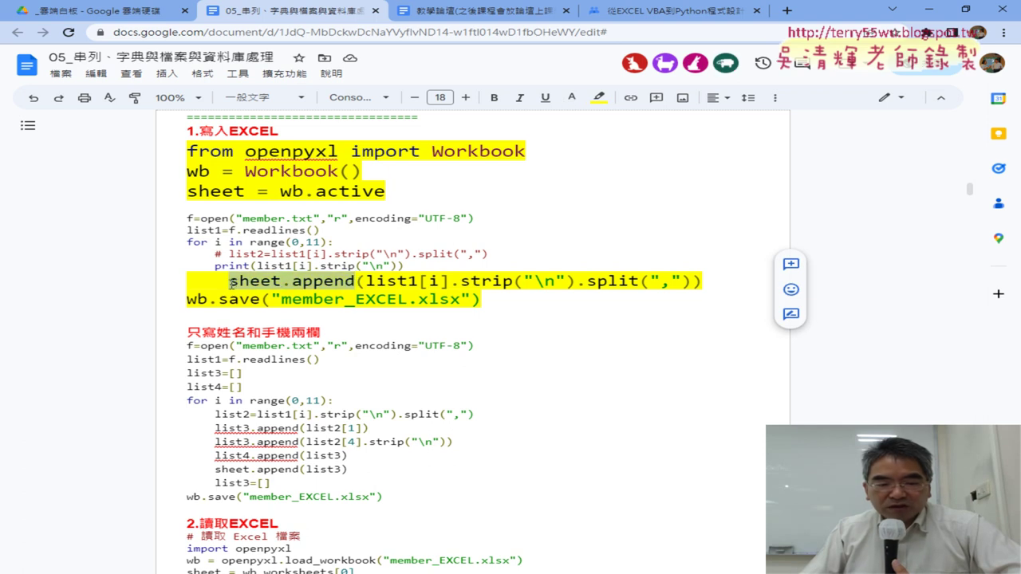
{"action": "left_click", "coordinate": [493, 97]}
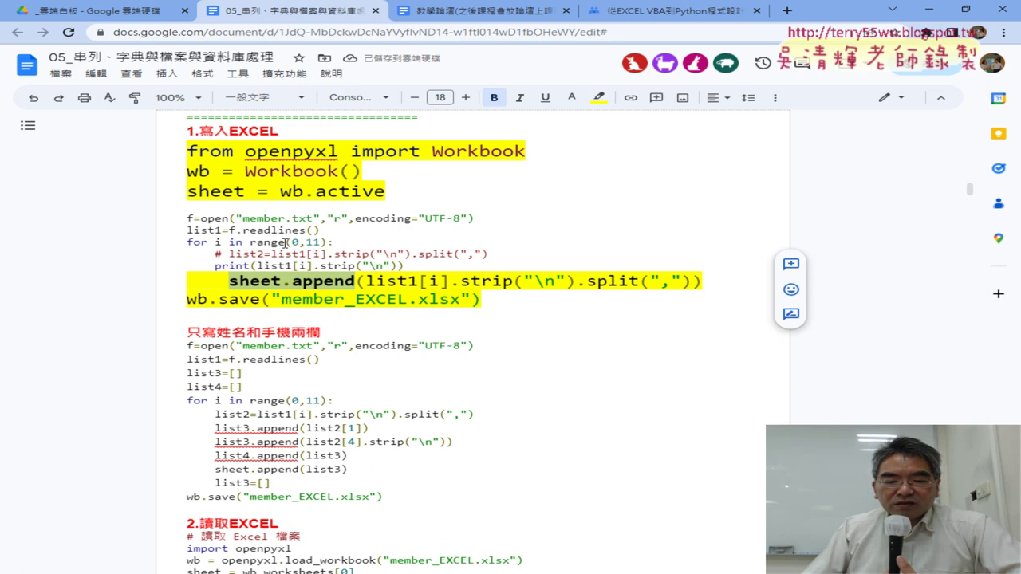
{"action": "left_click_drag", "start_coordinate": [286, 241], "coordinate": [328, 241]}
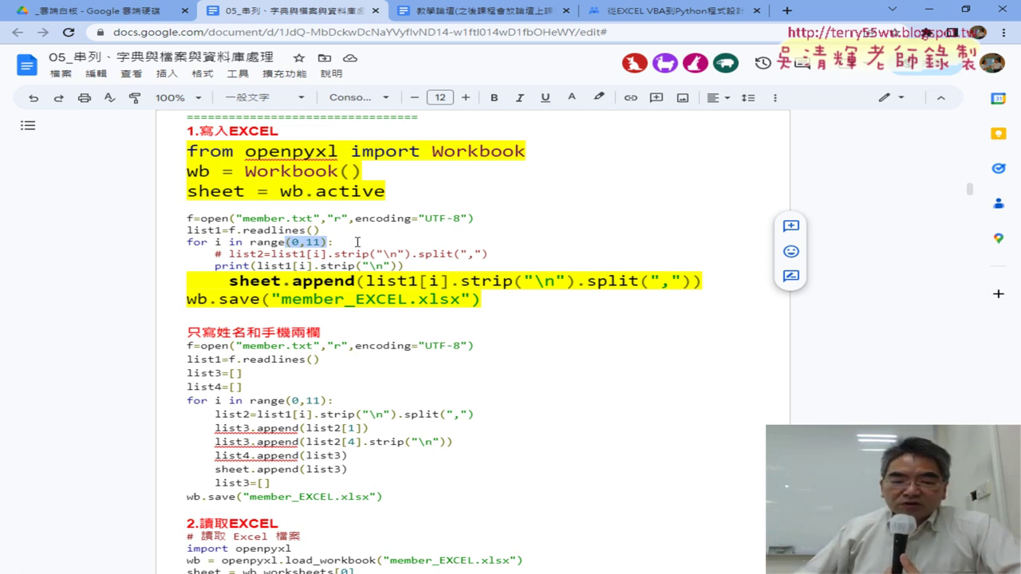
{"action": "left_click_drag", "start_coordinate": [187, 300], "coordinate": [262, 299]}
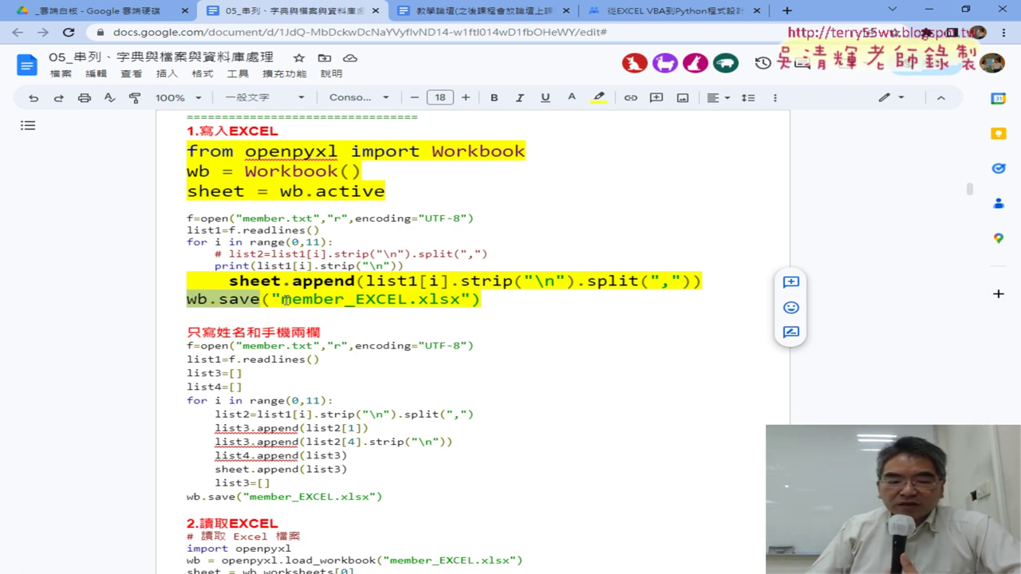
{"action": "left_click_drag", "start_coordinate": [272, 298], "coordinate": [471, 299]}
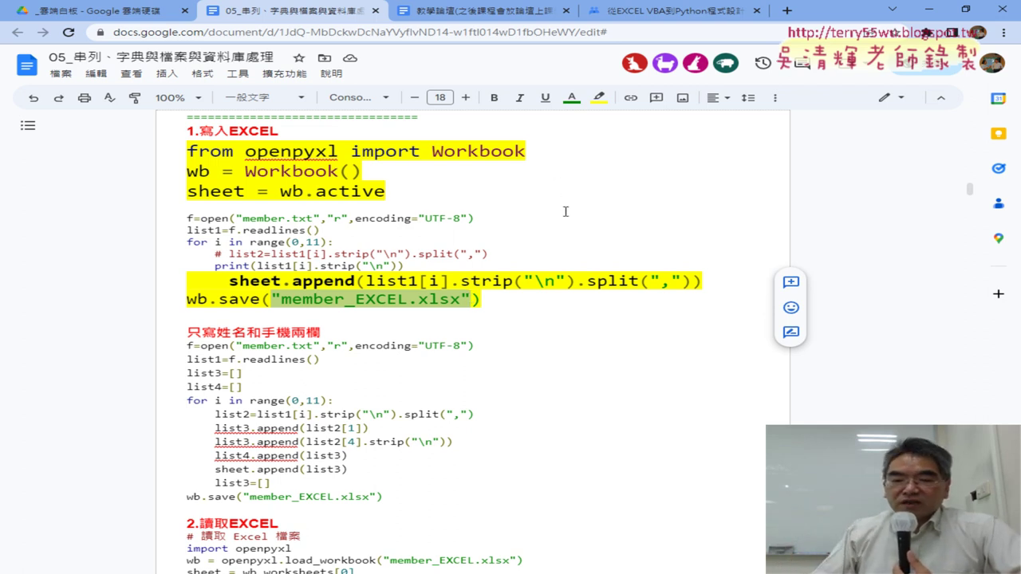
{"action": "scroll", "coordinate": [559, 215], "scroll_direction": "up", "scroll_amount": 3}
{"action": "scroll", "coordinate": [528, 246], "scroll_direction": "up", "scroll_amount": 1}
{"action": "scroll", "coordinate": [495, 263], "scroll_direction": "down", "scroll_amount": 1}
{"action": "scroll", "coordinate": [466, 268], "scroll_direction": "down", "scroll_amount": 1}
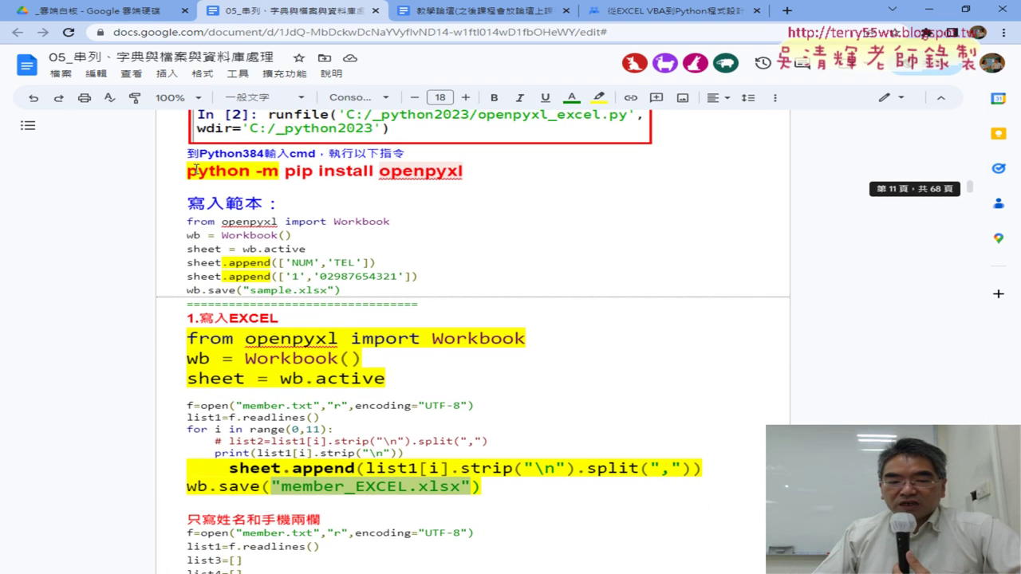
{"action": "left_click_drag", "start_coordinate": [187, 170], "coordinate": [462, 170]}
{"action": "left_click", "coordinate": [462, 171]}
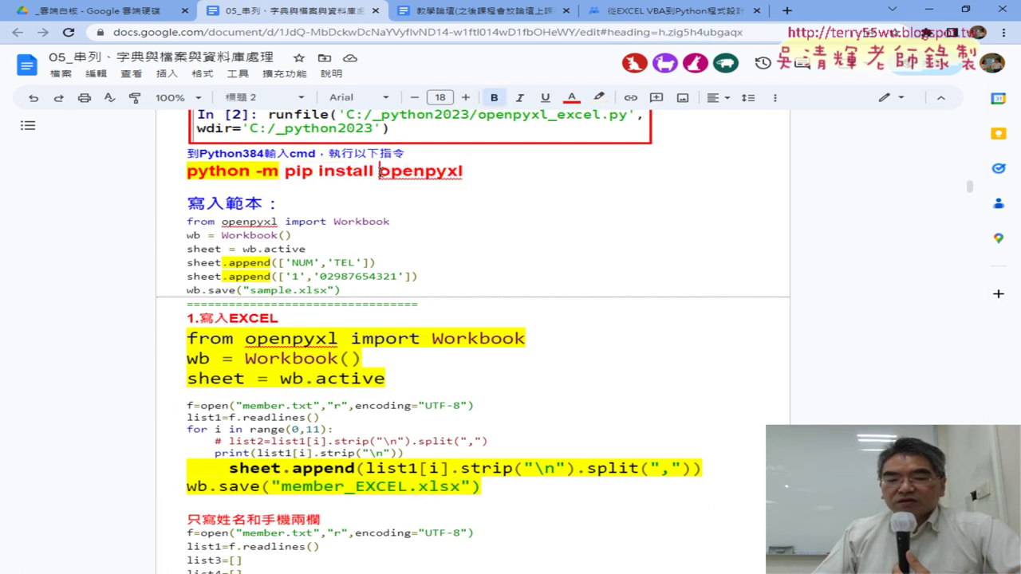
{"action": "left_click_drag", "start_coordinate": [380, 170], "coordinate": [461, 171]}
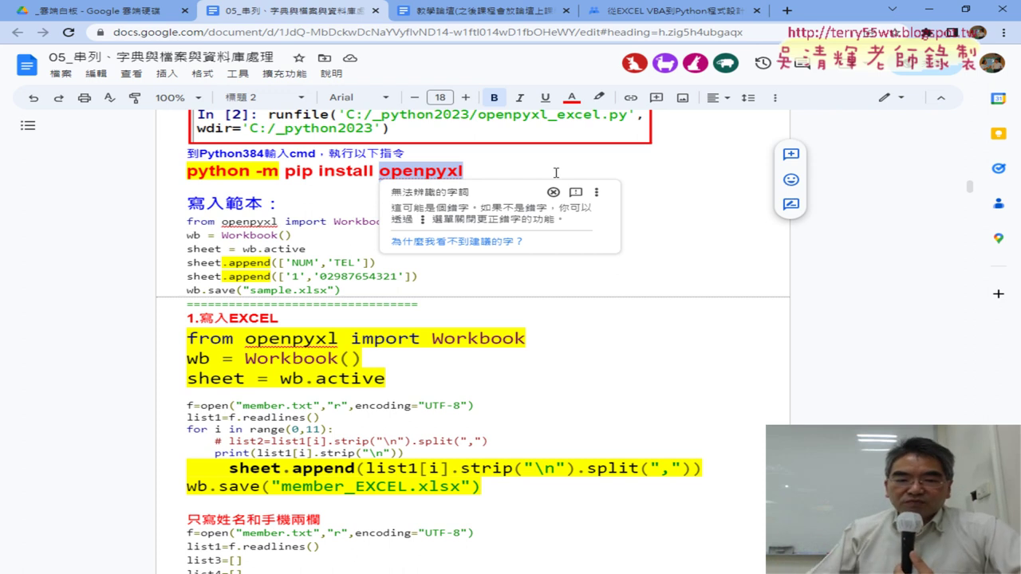
Return to the Google Groups class post and mark topic 03 about outputting member data to EXCEL.
{"action": "left_click", "coordinate": [666, 11]}
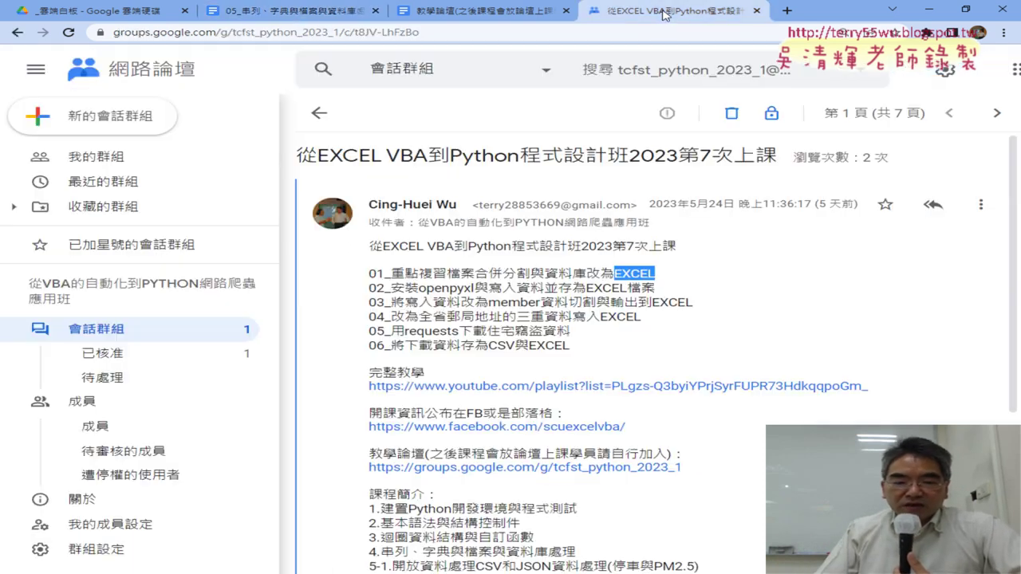
{"action": "scroll", "coordinate": [687, 231], "scroll_direction": "down", "scroll_amount": 2}
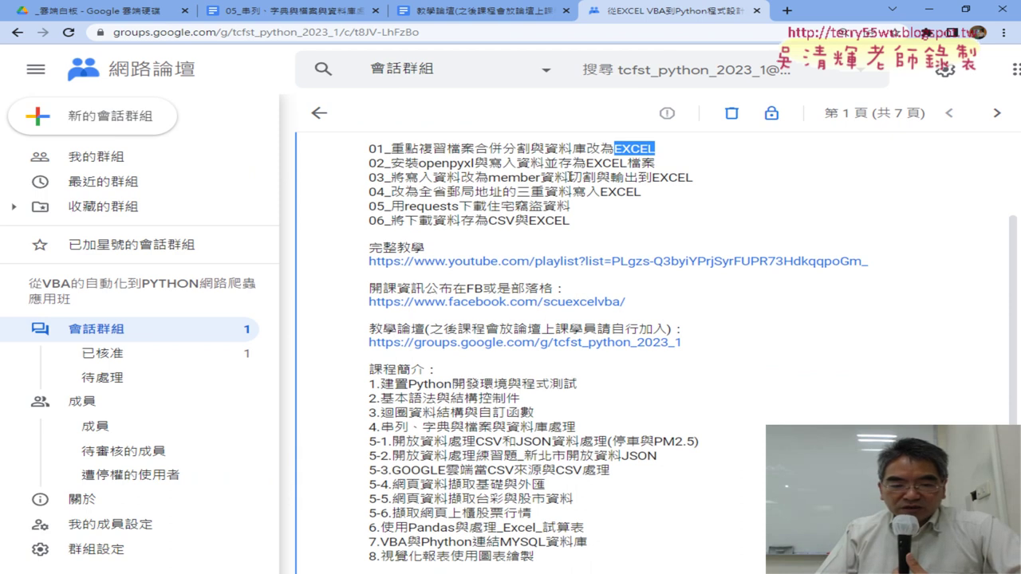
{"action": "left_click_drag", "start_coordinate": [489, 177], "coordinate": [700, 186]}
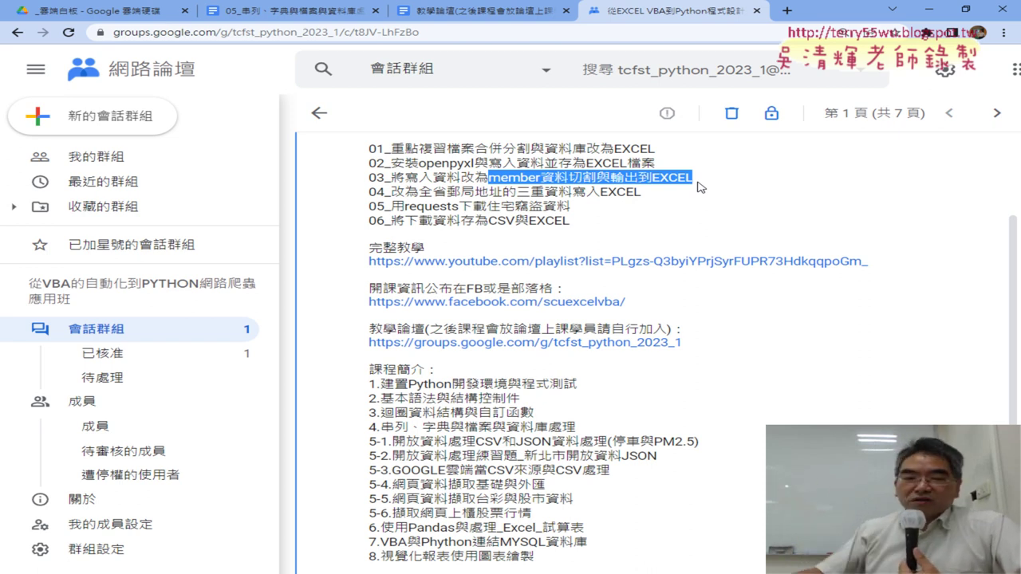
Back in the 05_串列 lesson document, select the whole 1.寫入EXCEL code block.
{"action": "left_click", "coordinate": [295, 16]}
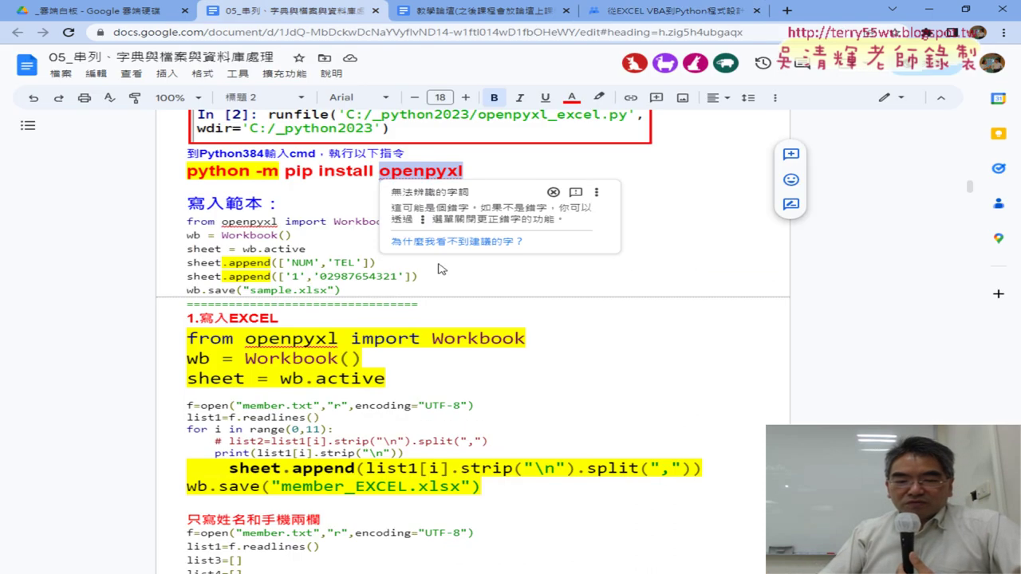
{"action": "scroll", "coordinate": [474, 283], "scroll_direction": "down", "scroll_amount": 3}
{"action": "left_click_drag", "start_coordinate": [493, 374], "coordinate": [157, 220]}
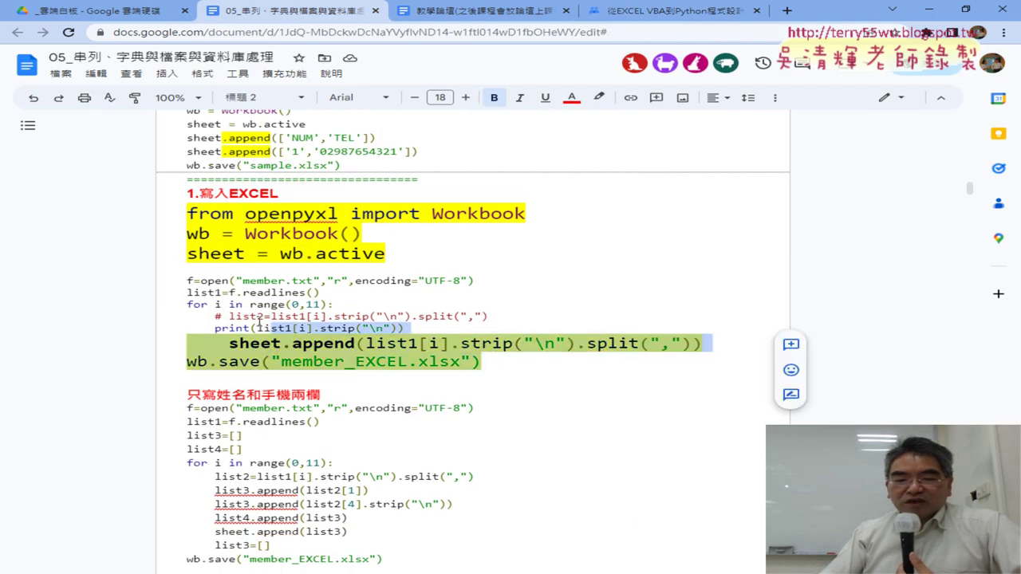